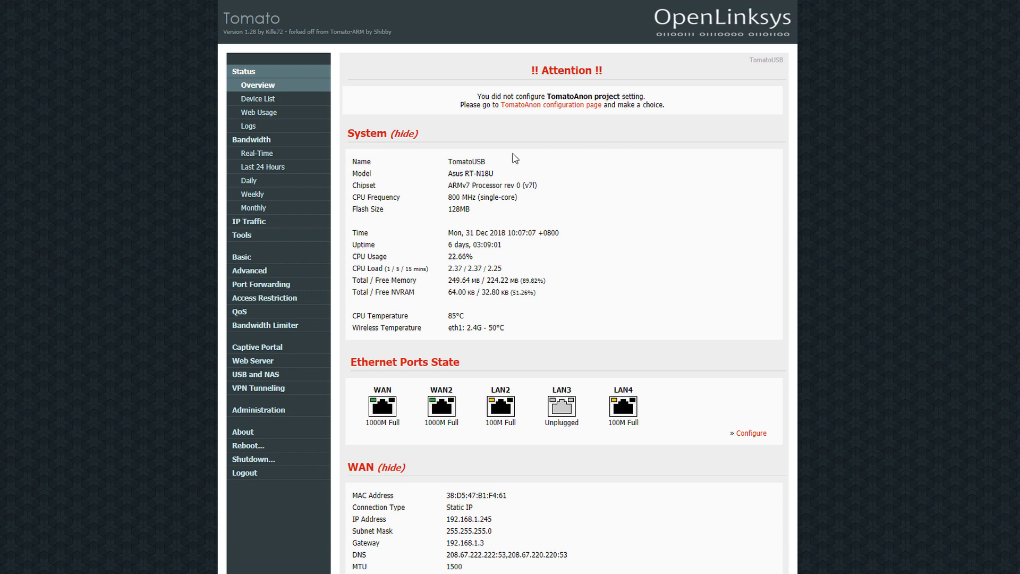
click(299, 259)
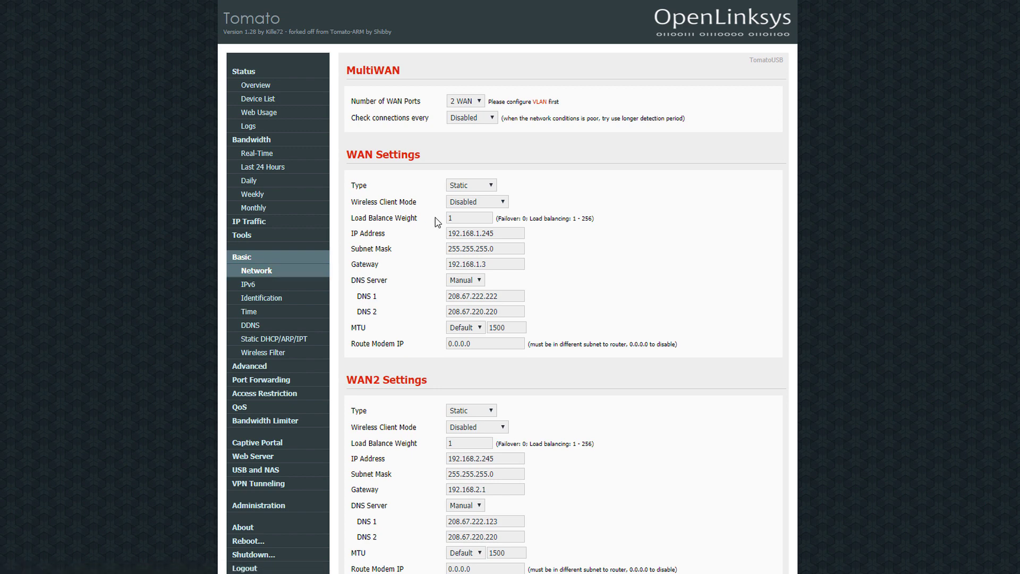
scroll(435, 220, down, 2)
scroll(436, 220, up, 2)
drag(512, 294, 416, 295)
click(414, 295)
click(470, 281)
click(461, 302)
key(Tab)
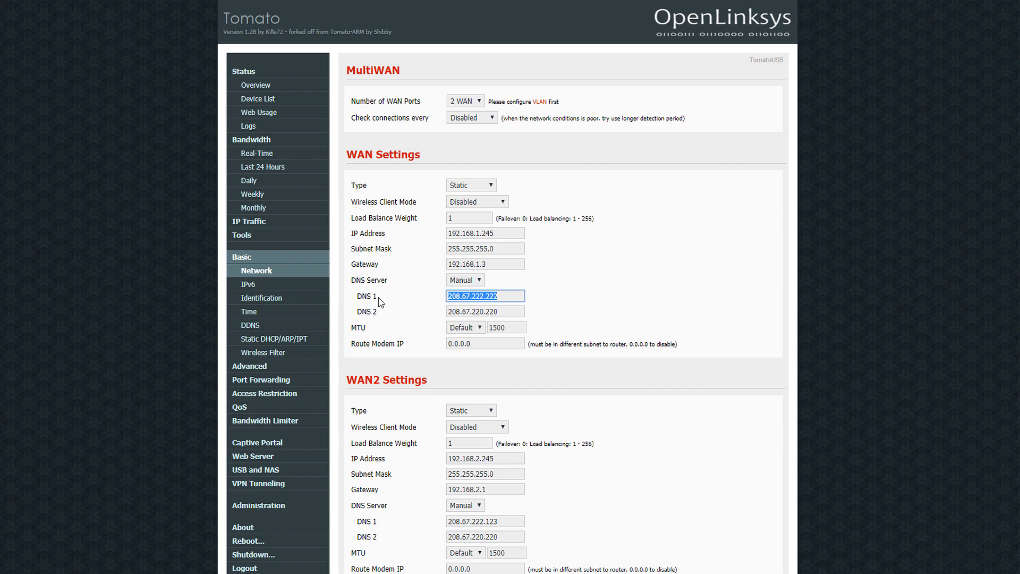
click(377, 302)
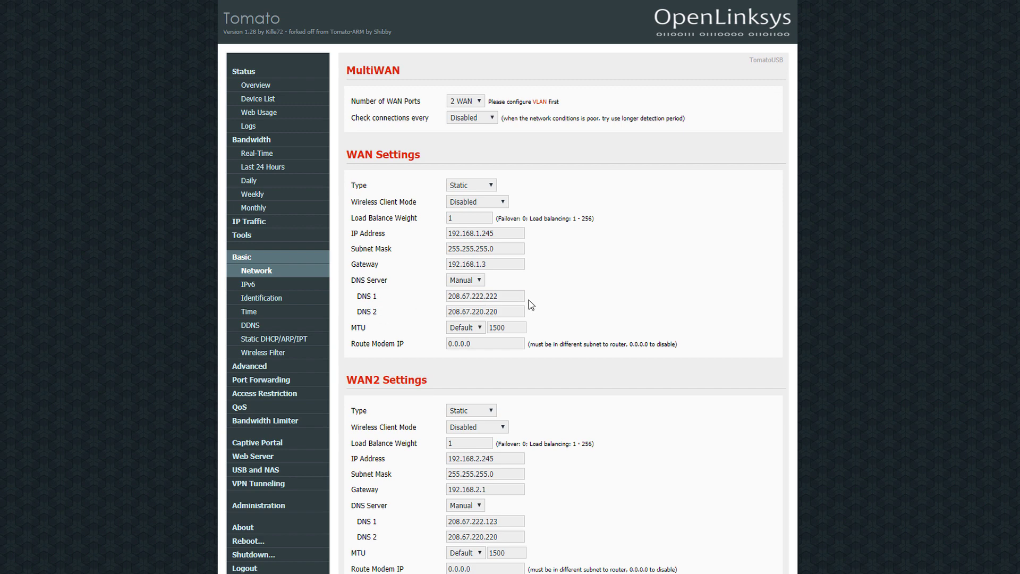
drag(519, 298, 439, 301)
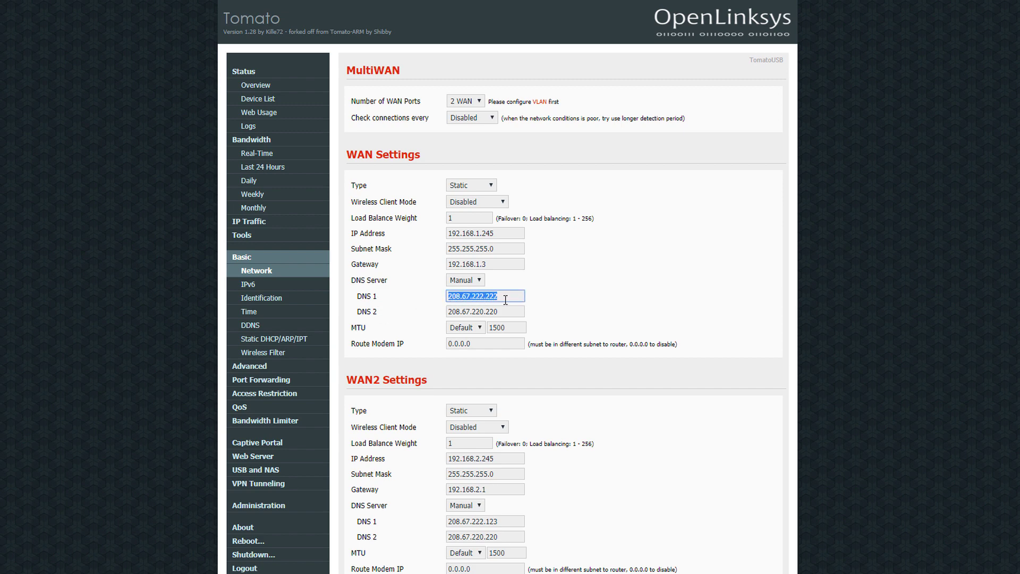
drag(505, 313, 446, 314)
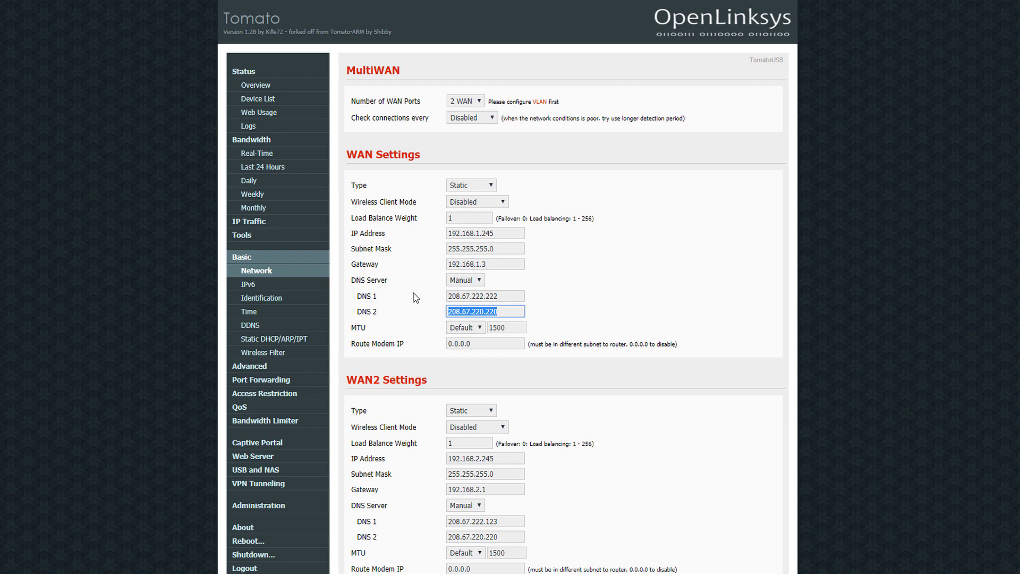
- In the LAN section, keep dnscrypt-proxy on with cisco-familyshield as the resolver
scroll(416, 295, down, 7)
scroll(416, 296, down, 1)
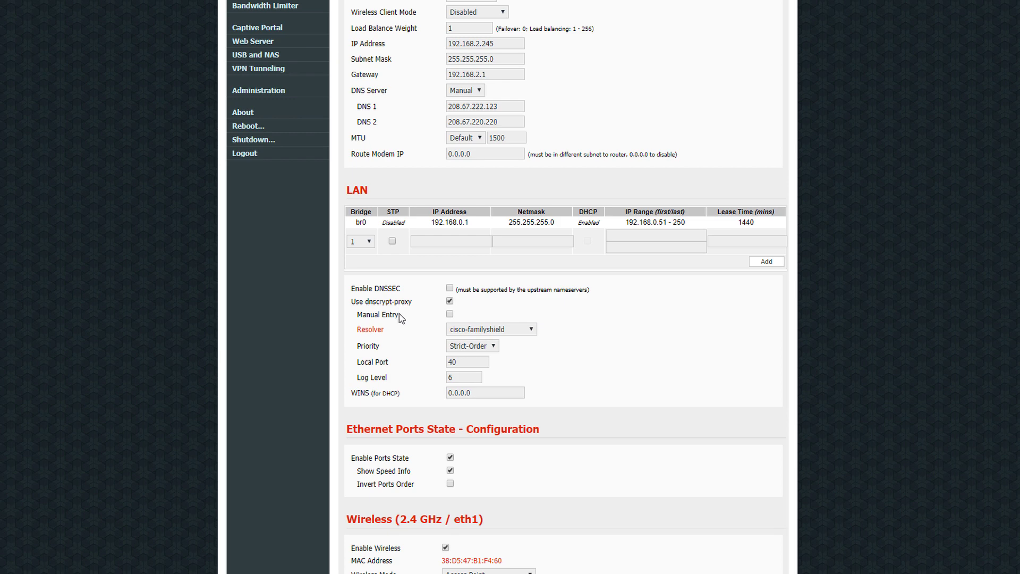
scroll(401, 317, up, 5)
drag(509, 177, 415, 174)
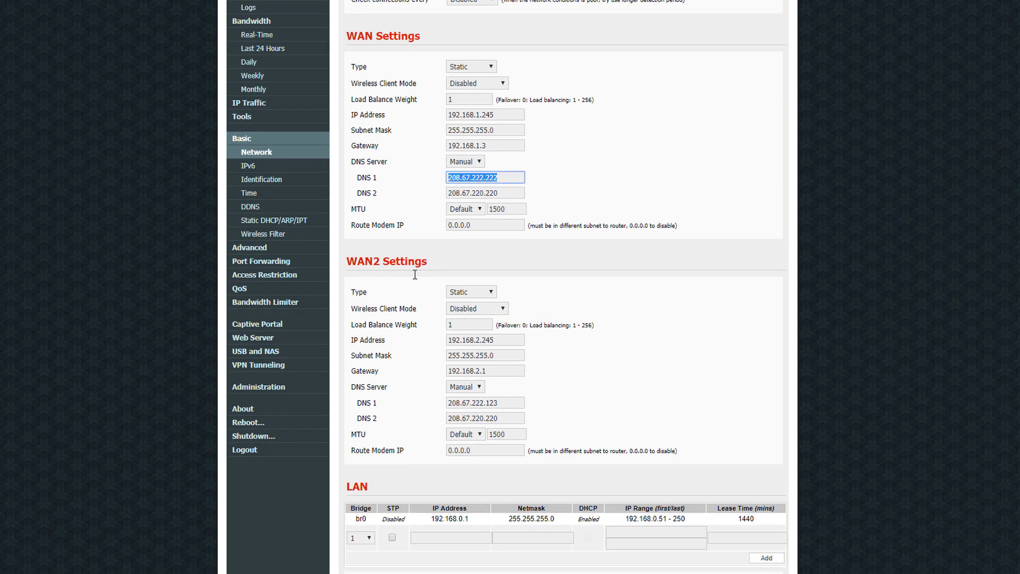
scroll(414, 274, down, 6)
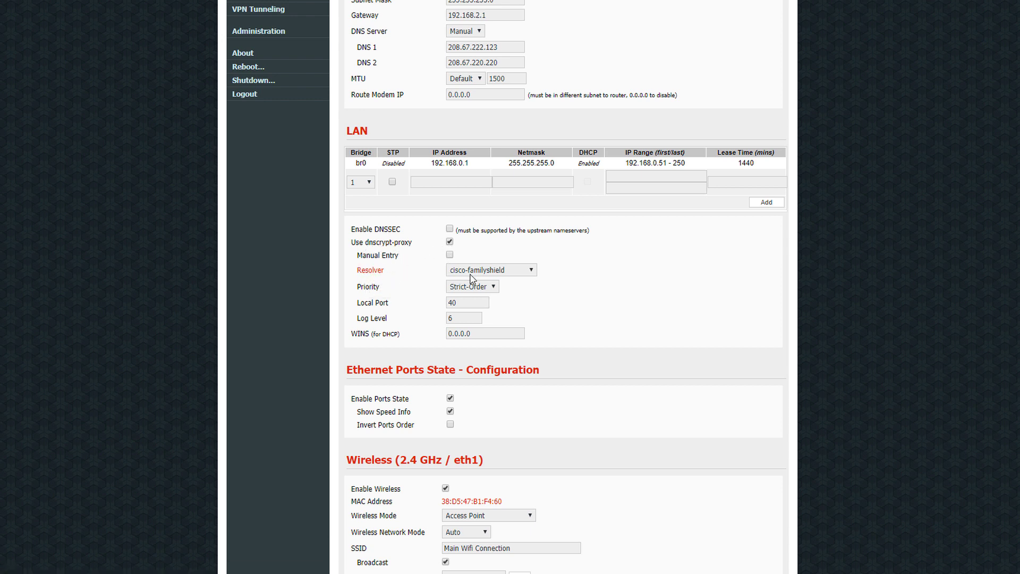
click(472, 271)
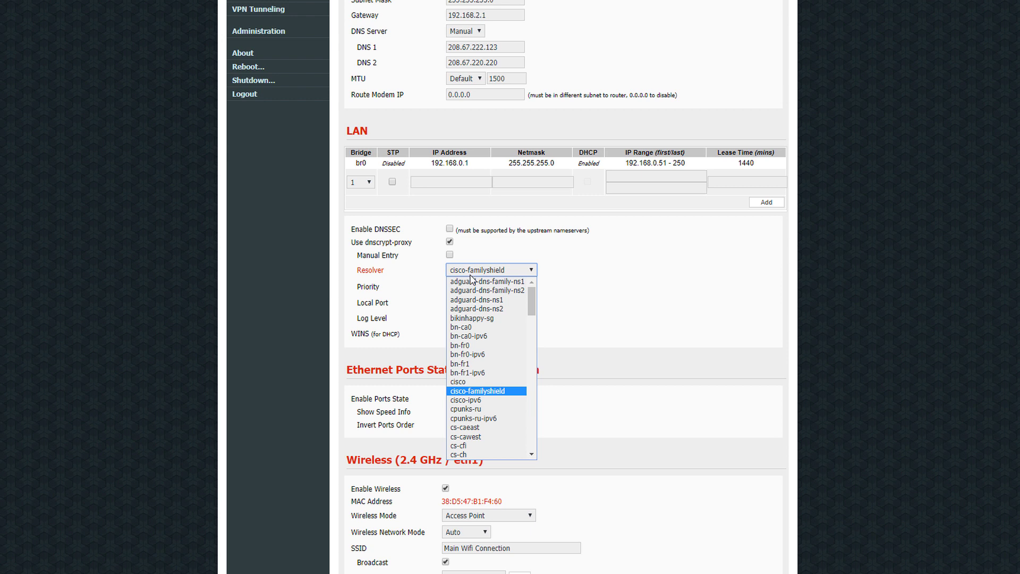
click(482, 271)
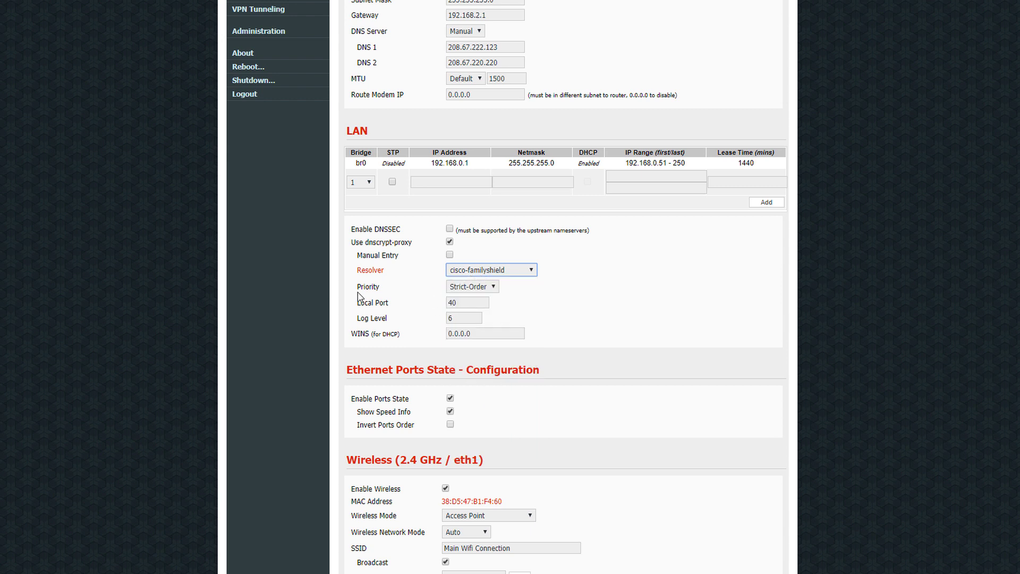
- Keep Strict-Order as the resolver priority and save the network settings
click(469, 289)
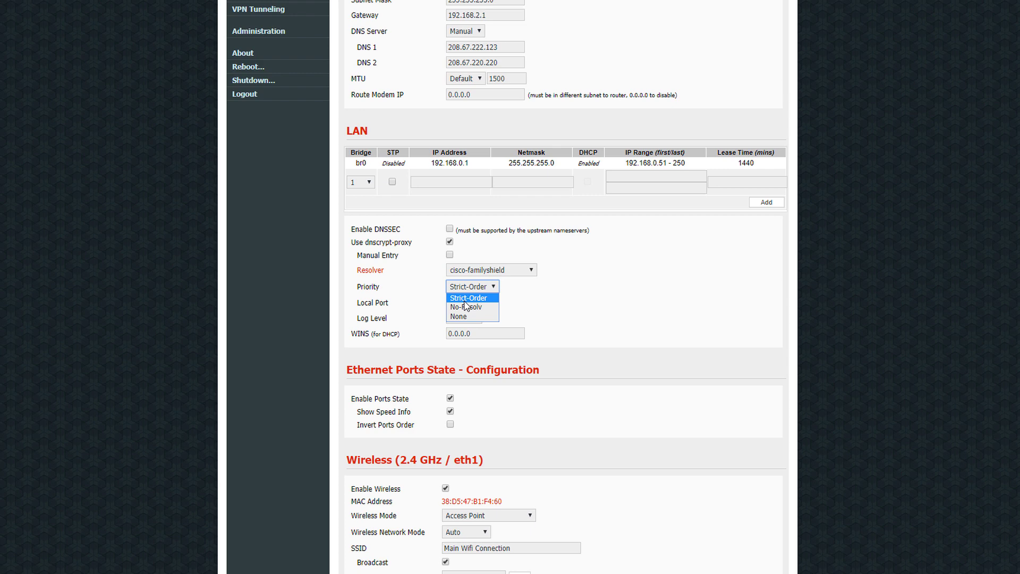
click(471, 298)
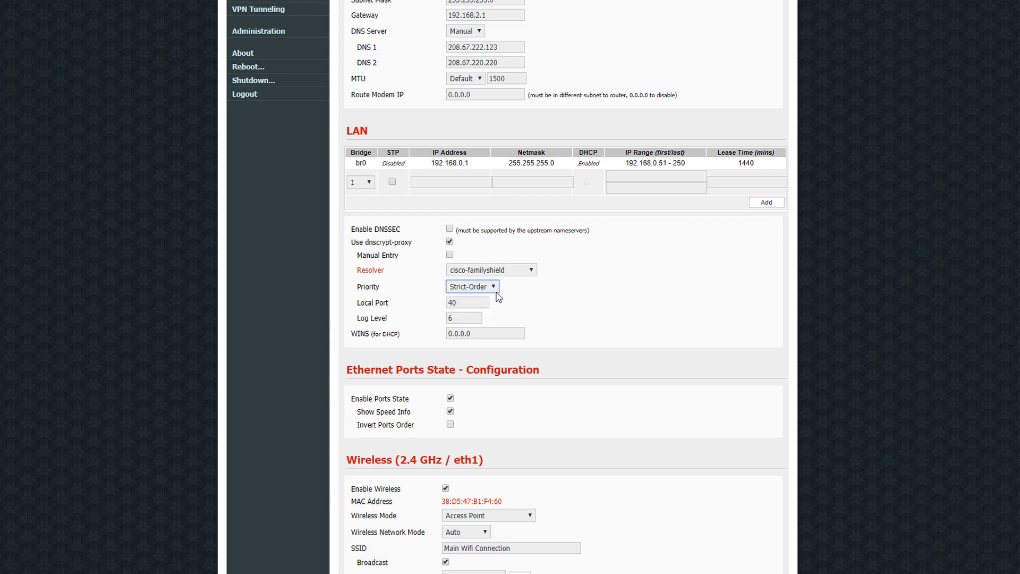
scroll(560, 340, down, 3)
scroll(555, 293, down, 2)
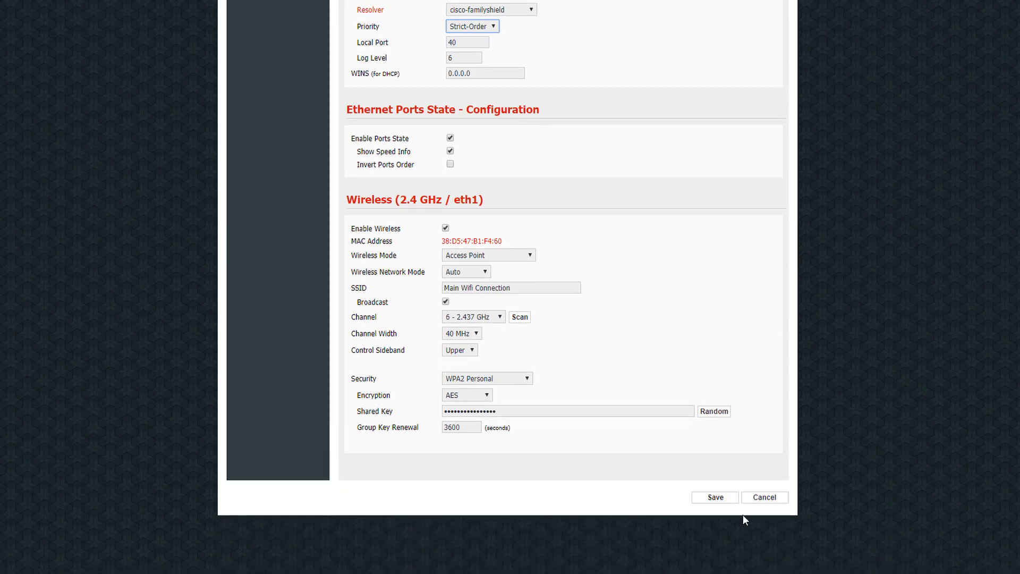
click(715, 498)
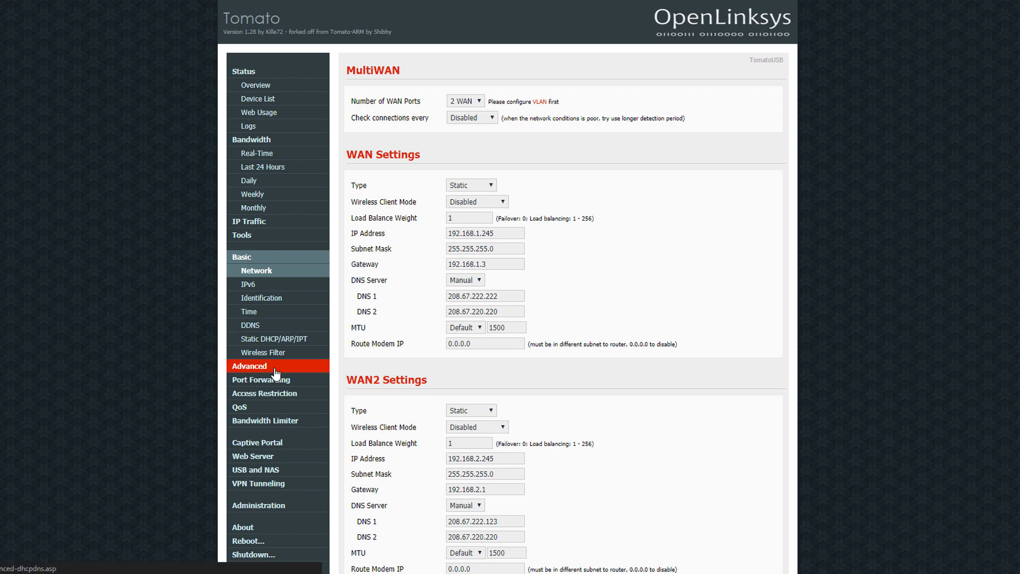
- Open Advanced > DHCP/DNS and check that Intercept DNS port is enabled
click(254, 367)
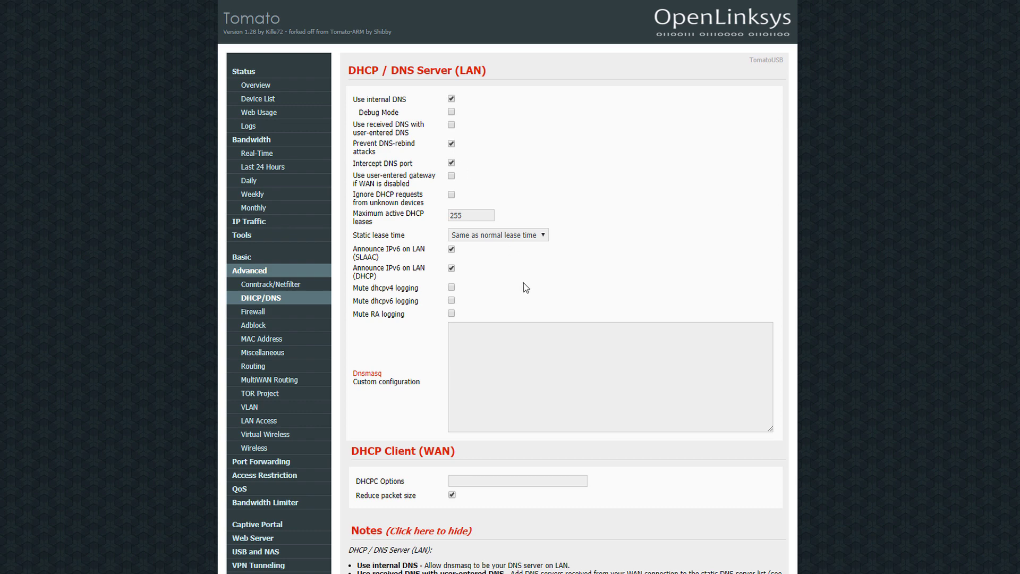
scroll(523, 285, down, 5)
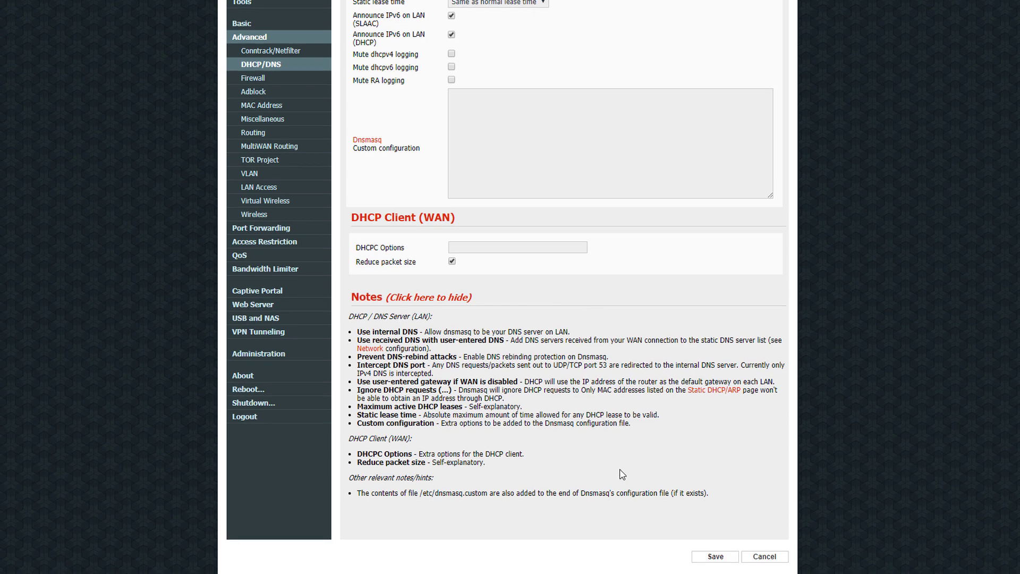
scroll(622, 474, up, 5)
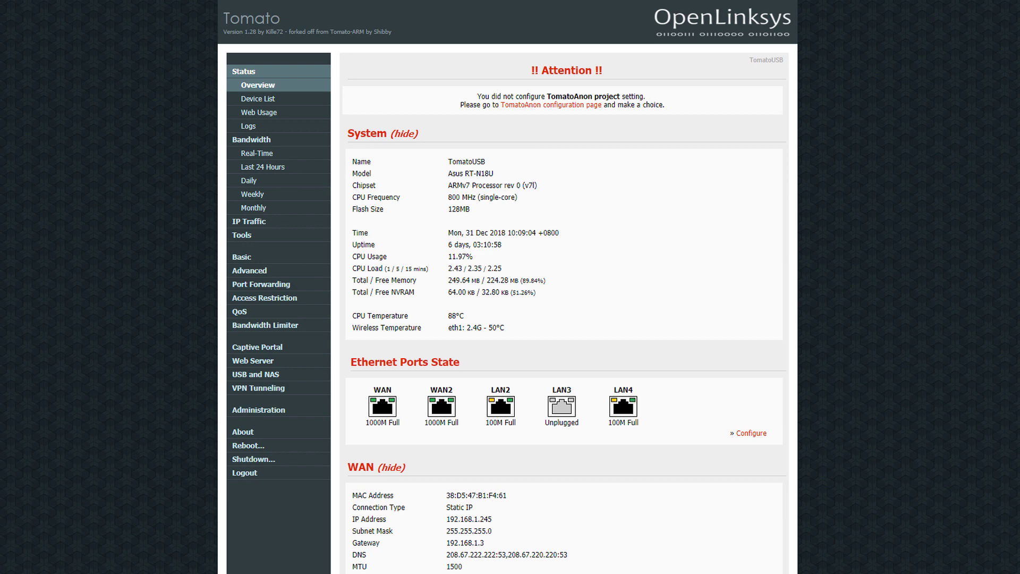
- Launch Command Prompt via cmd and run ipconfig /flushdns to flush the DNS cache
key(super)
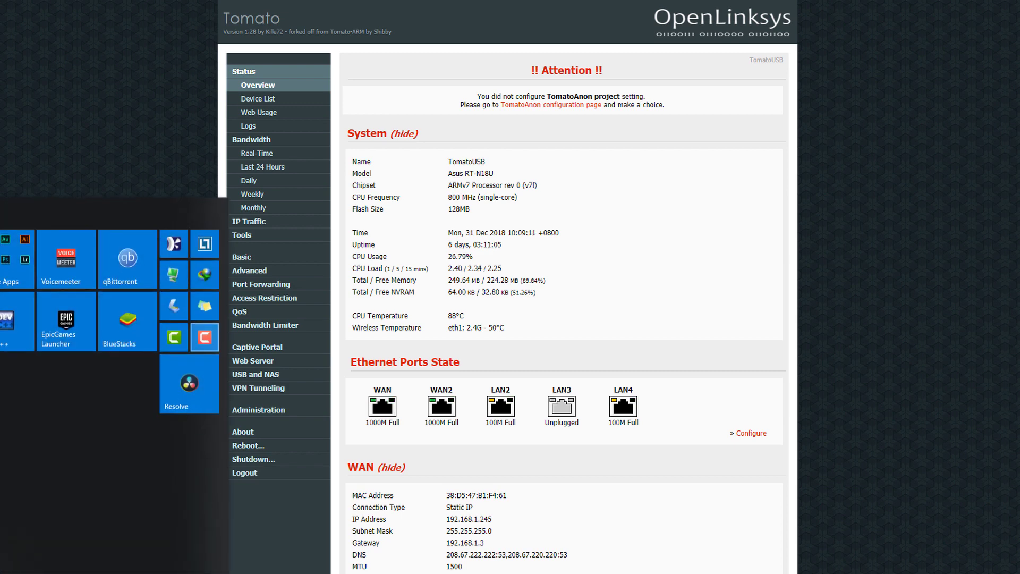
text(cmd)
key(Return)
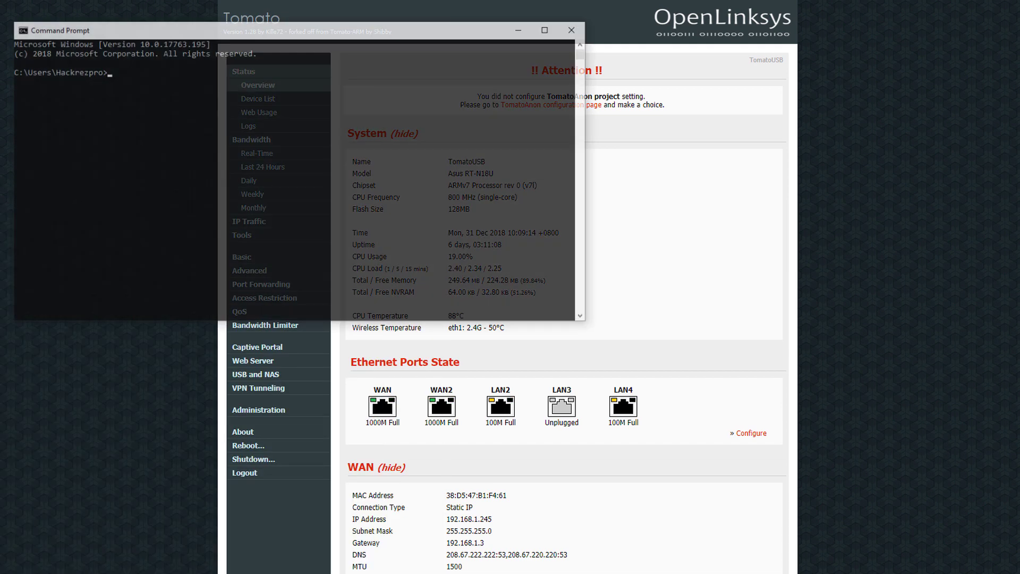
drag(64, 33, 129, 45)
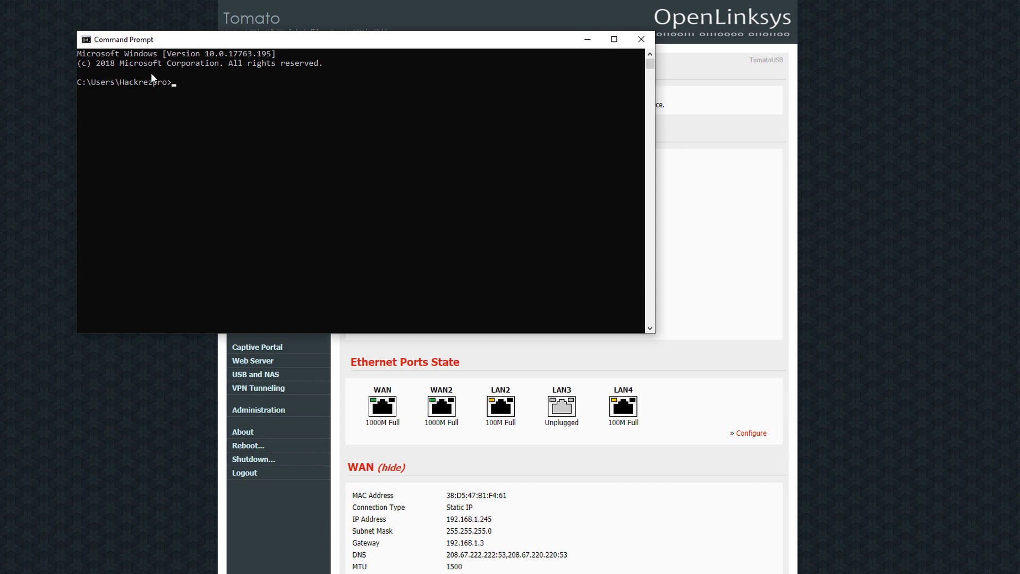
text(ipconfig)
text( /)
text(flushd)
text(ns)
key(Return)
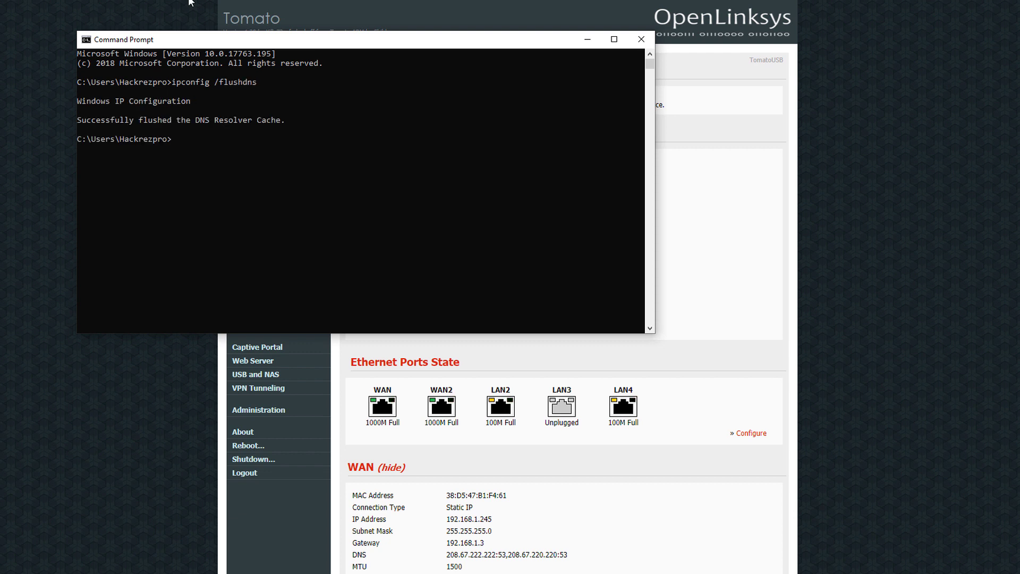
click(641, 39)
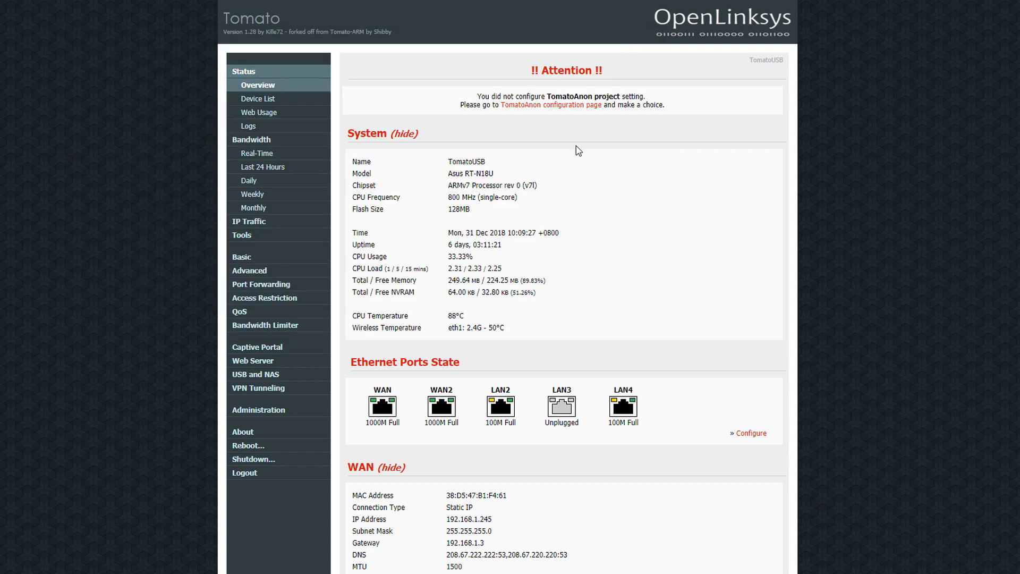